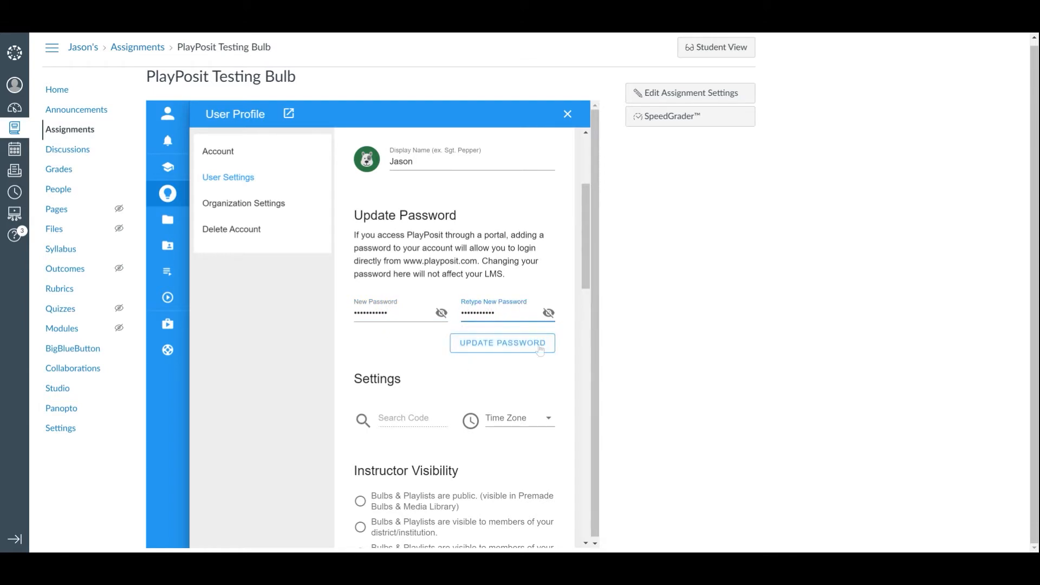
- Save the new PlayPosit account password and close the user profile
left_click(557, 346)
left_click(567, 115)
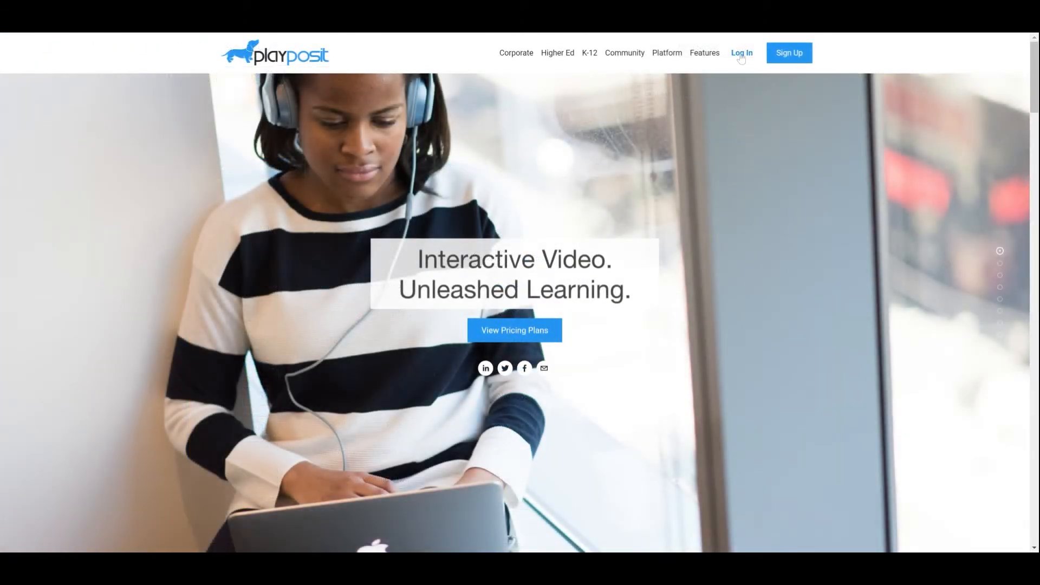
- Log in to PlayPosit from the public site with the instructor's email and password
left_click(741, 54)
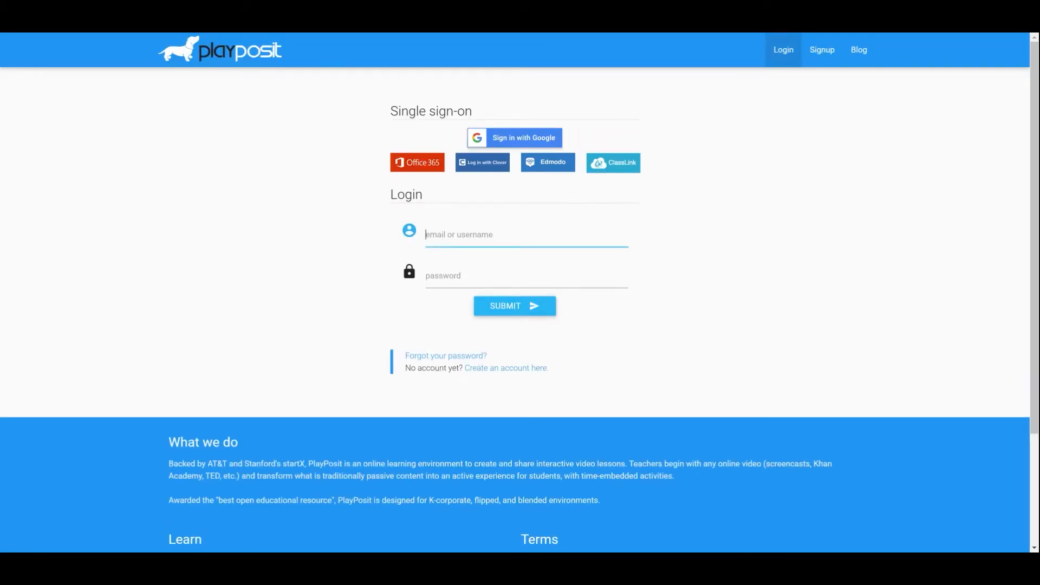
key("Tab")
type("********")
key("Return")
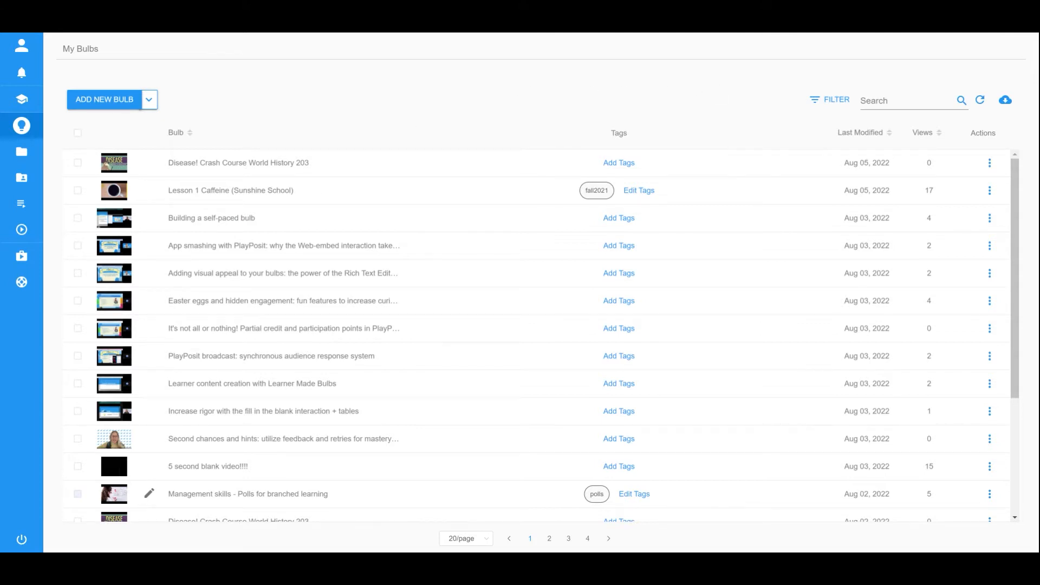
- Add class '2022Fall' with a green folder colour, save it, and go back to My Bulbs
mouse_move(31, 124)
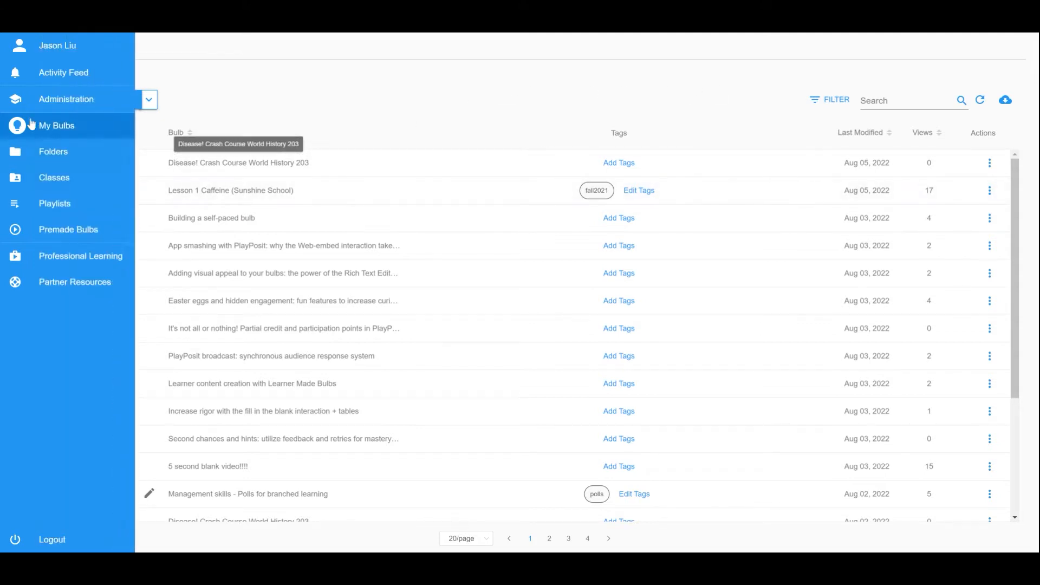
left_click(70, 181)
left_click(117, 102)
type("2022")
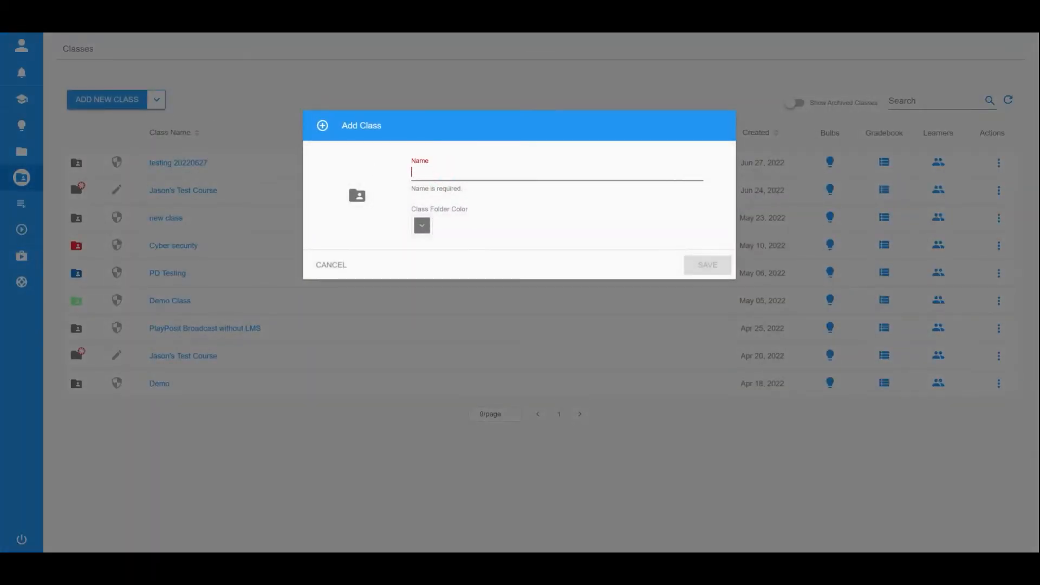
type("Fall")
left_click(422, 225)
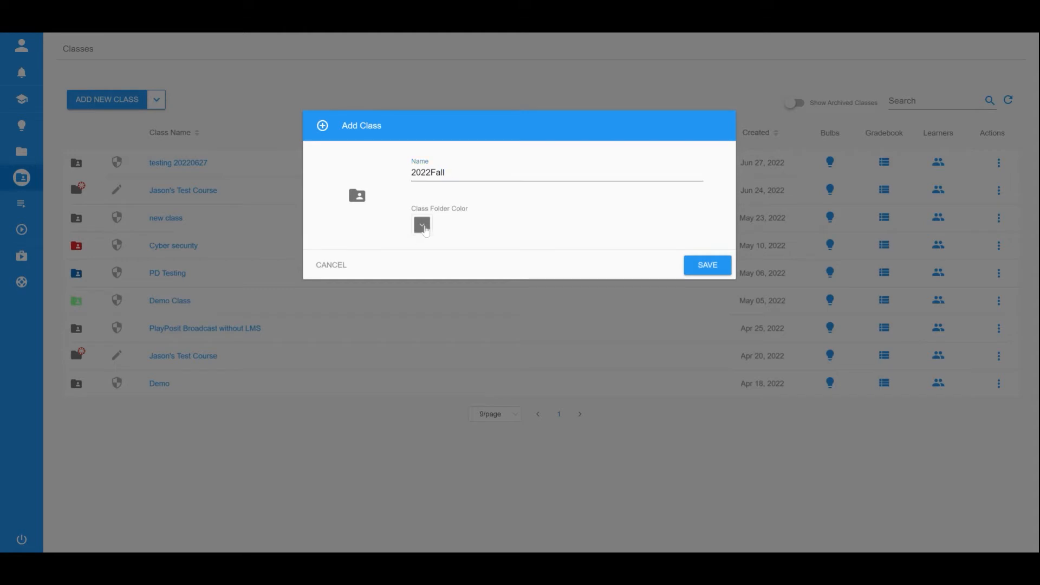
left_click(468, 266)
left_click(499, 272)
left_click(490, 347)
left_click(711, 268)
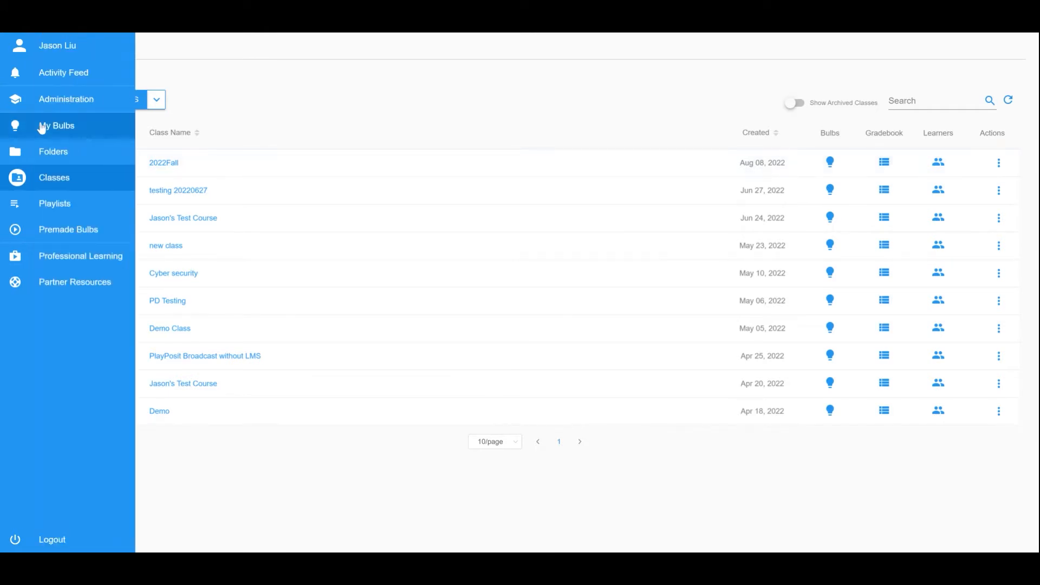
left_click(39, 128)
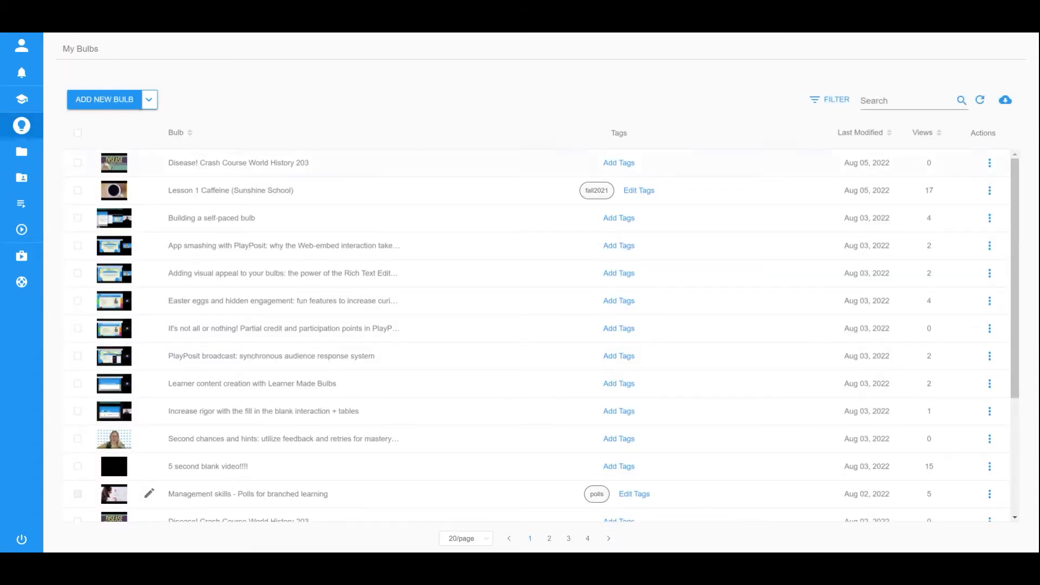
- Assign the Disease! Crash Course World History 203 bulb to 2022Fall due 09/30/2022 and show its link
right_click(116, 161)
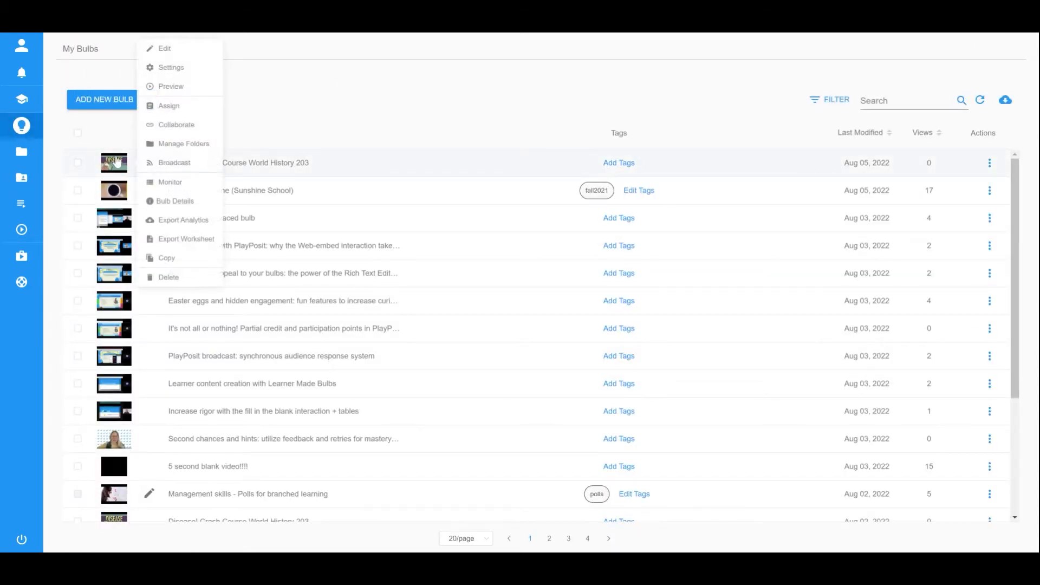
left_click(197, 105)
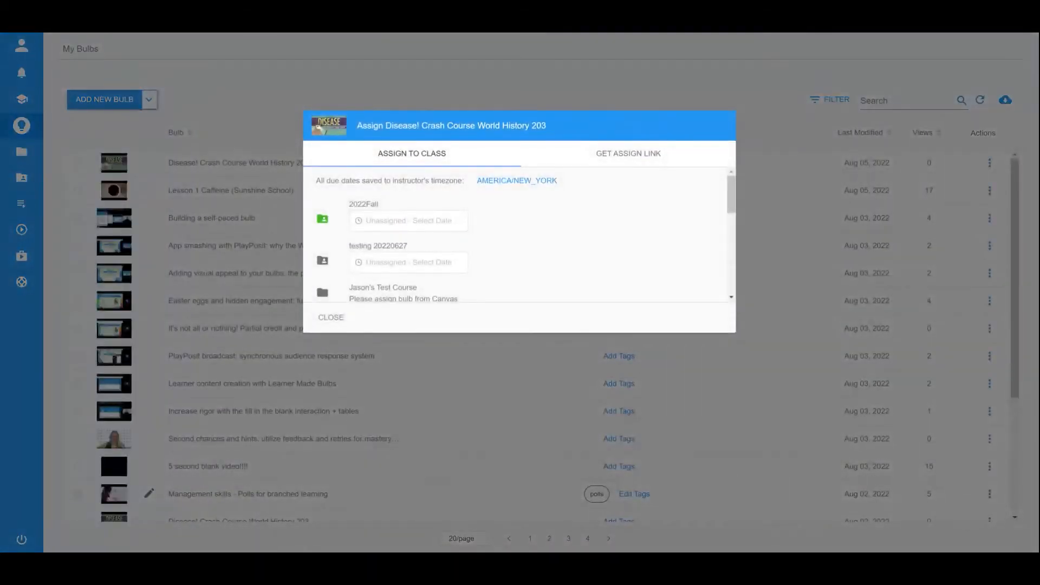
left_click(444, 221)
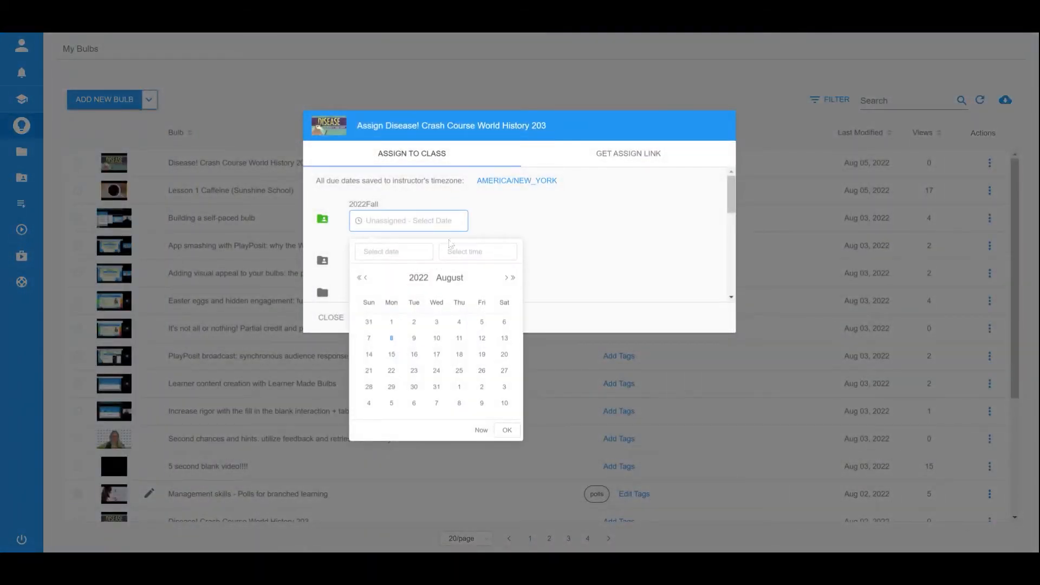
left_click(505, 277)
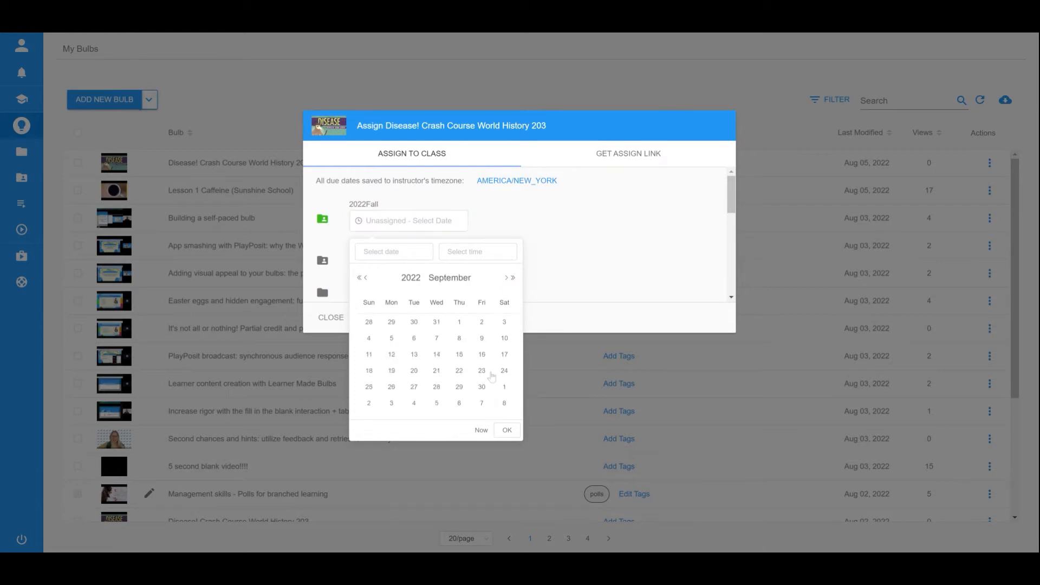
left_click(484, 388)
left_click(536, 222)
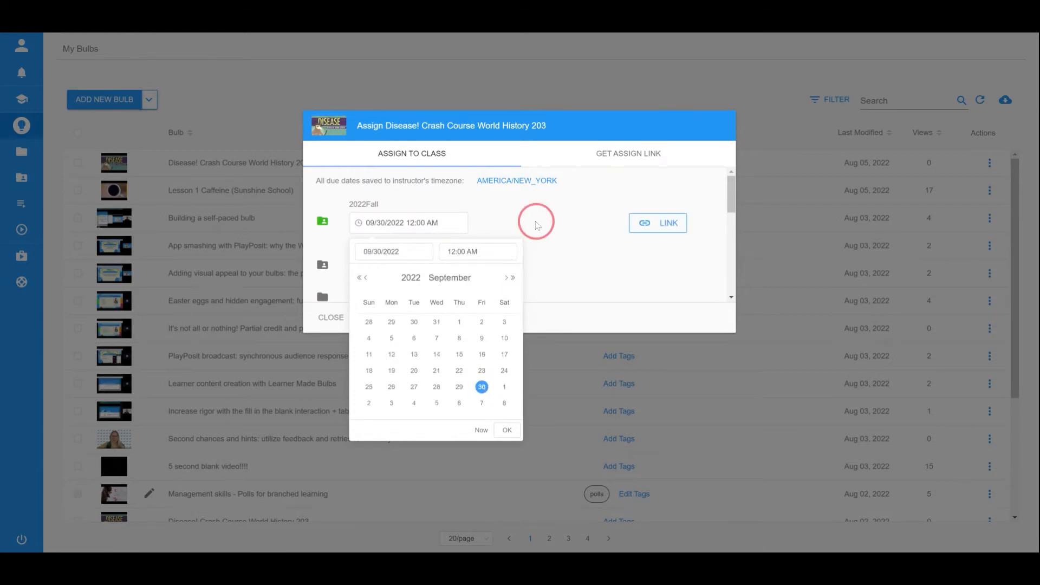
left_click(645, 225)
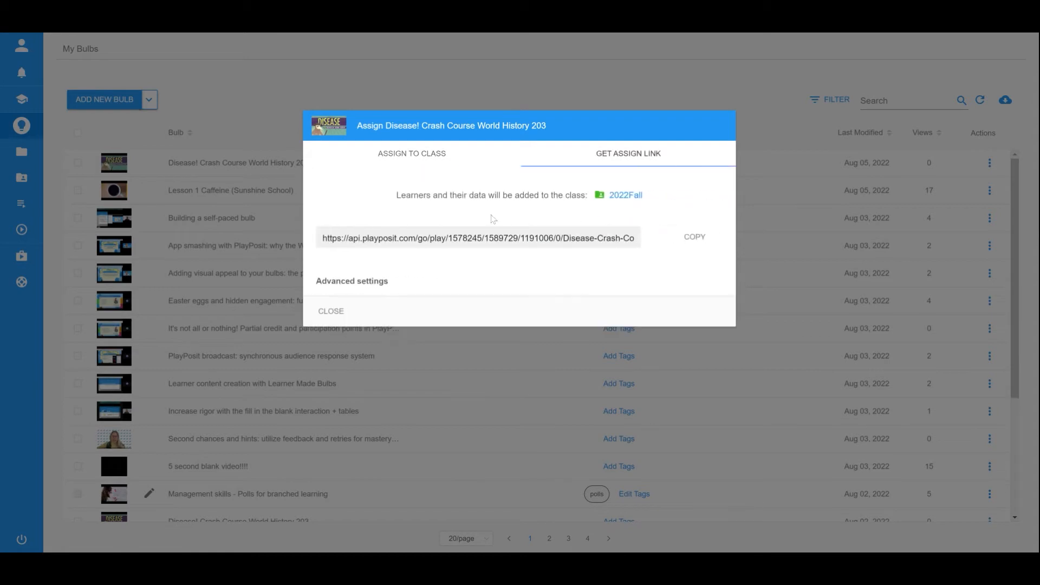
- Expand the advanced link settings and toggle Show Embed Code on and back off
left_click(360, 282)
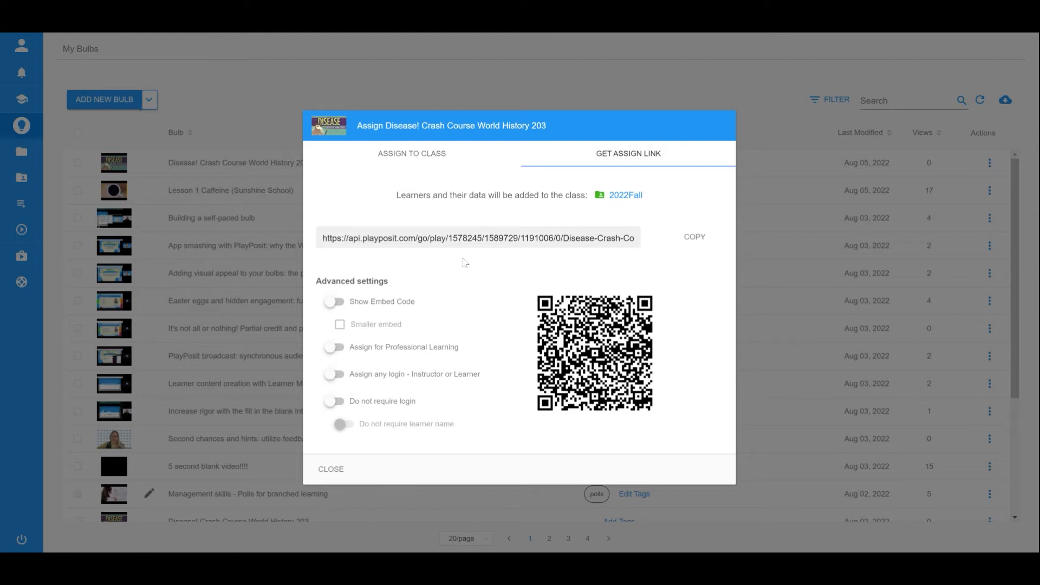
left_click(336, 304)
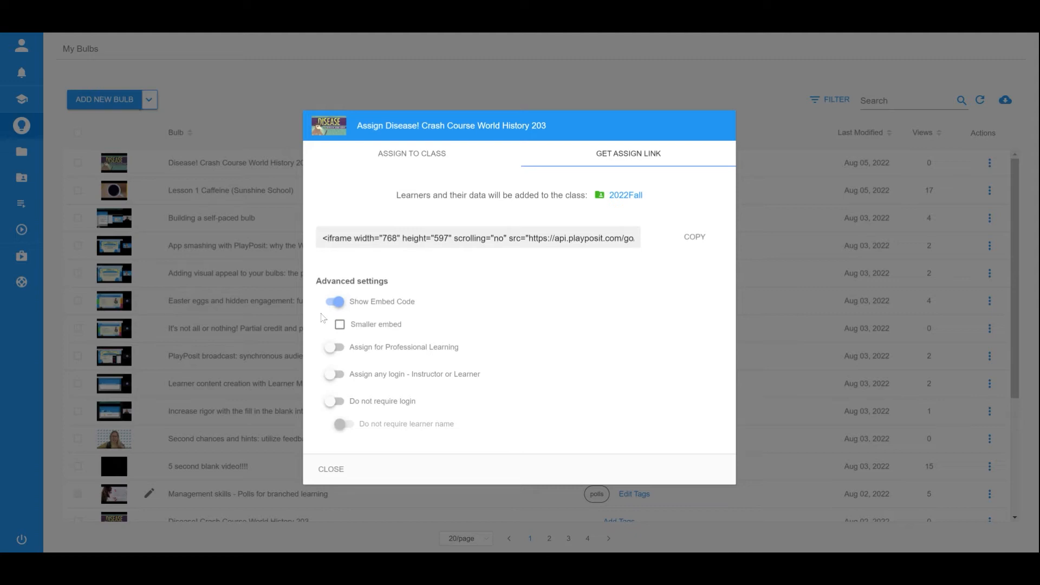
left_click(334, 301)
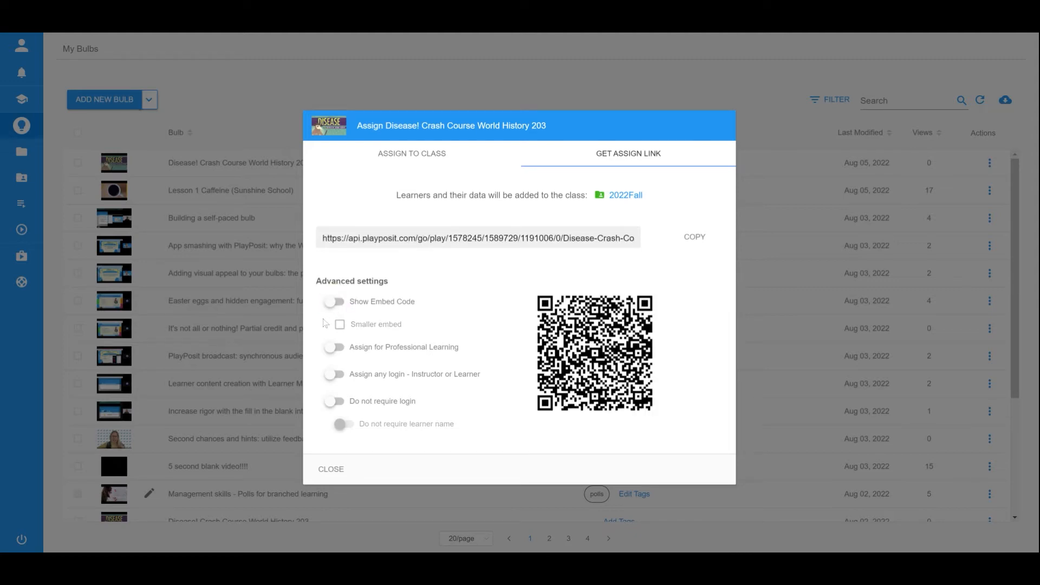
- Try the Professional Learning and Any login options, then set the link to Do not require login
left_click(333, 348)
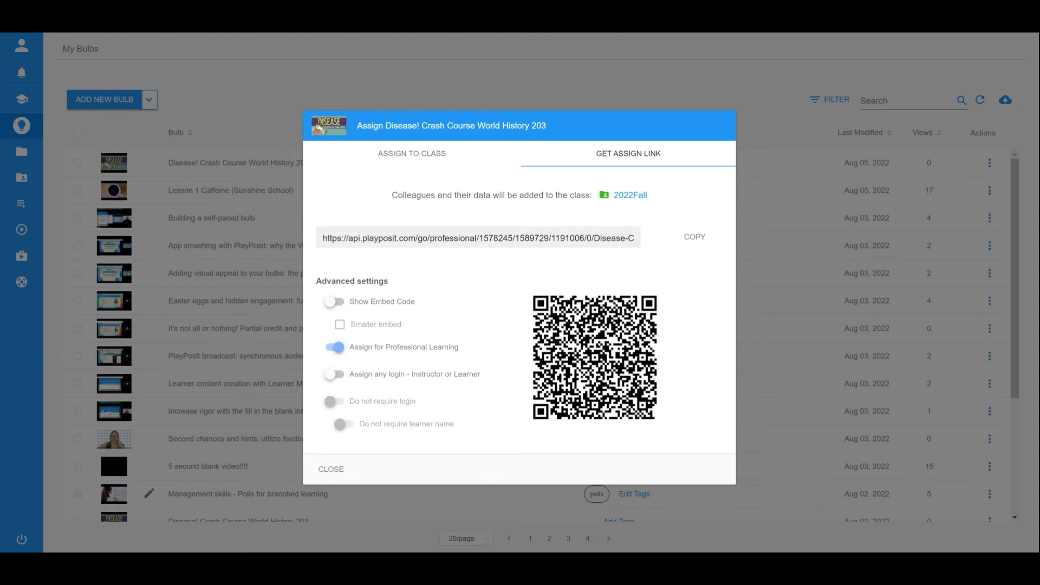
left_click(333, 347)
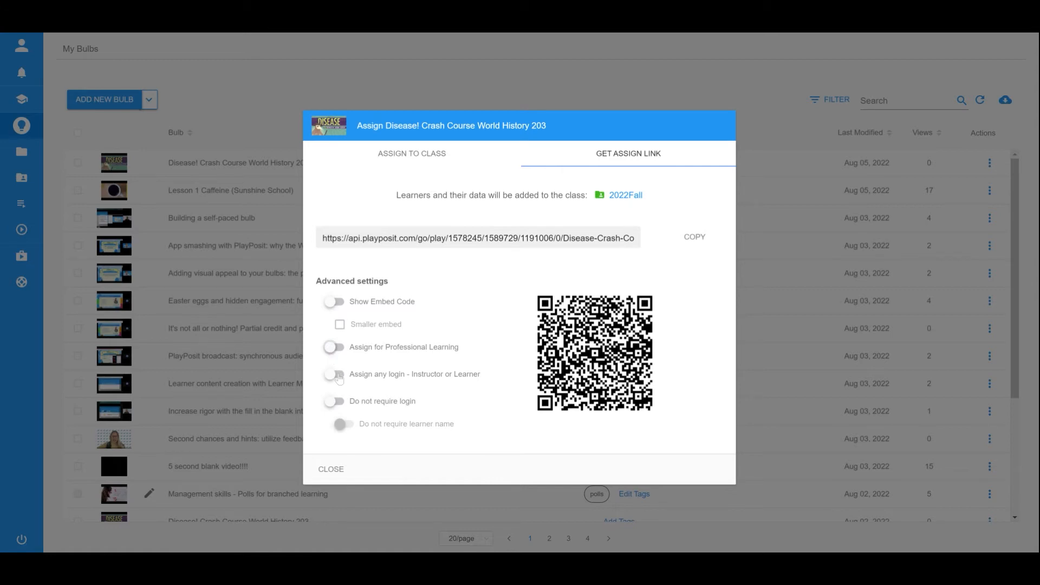
left_click(338, 378)
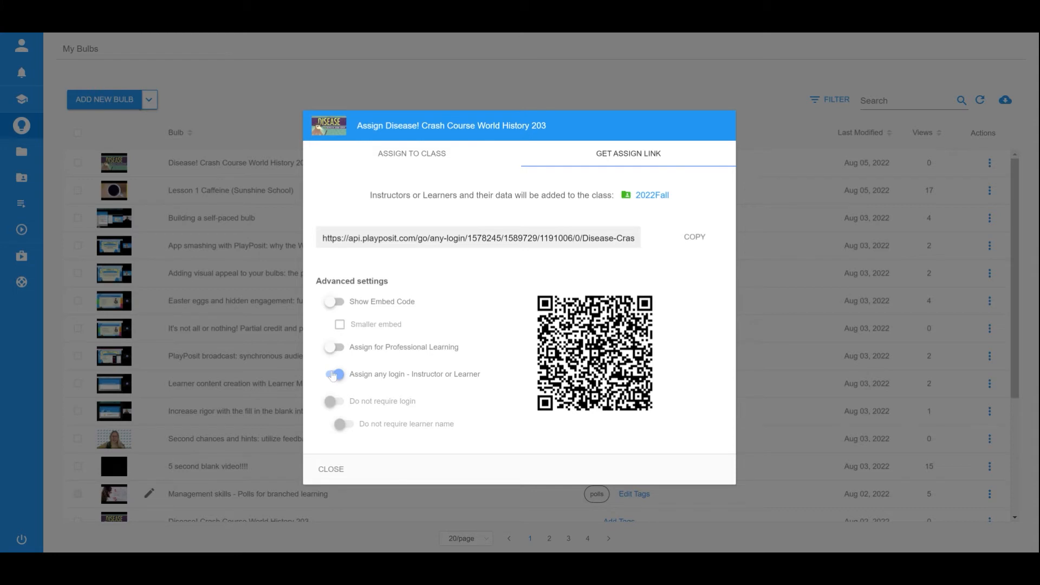
left_click(333, 376)
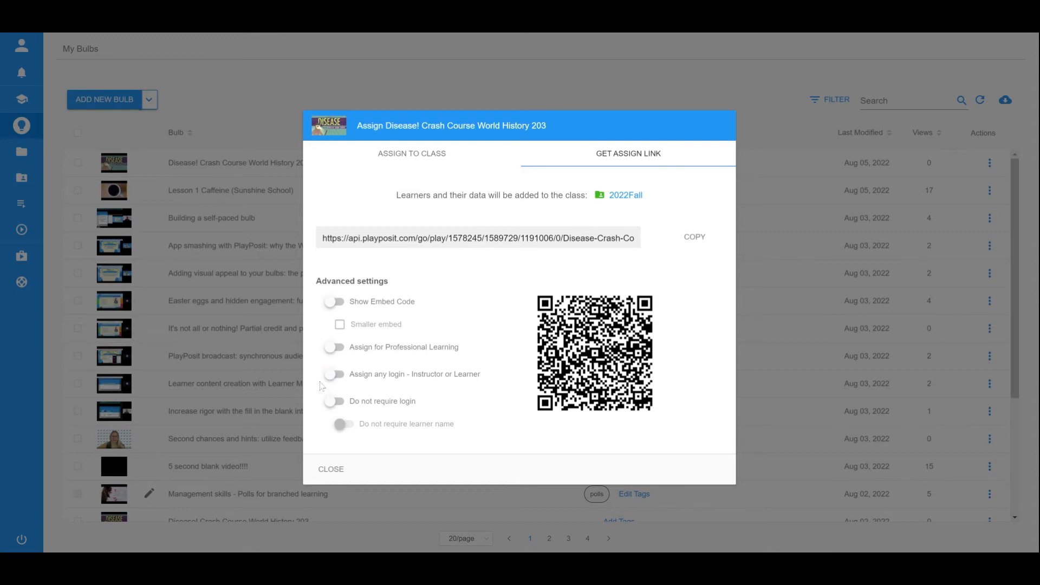
left_click(335, 402)
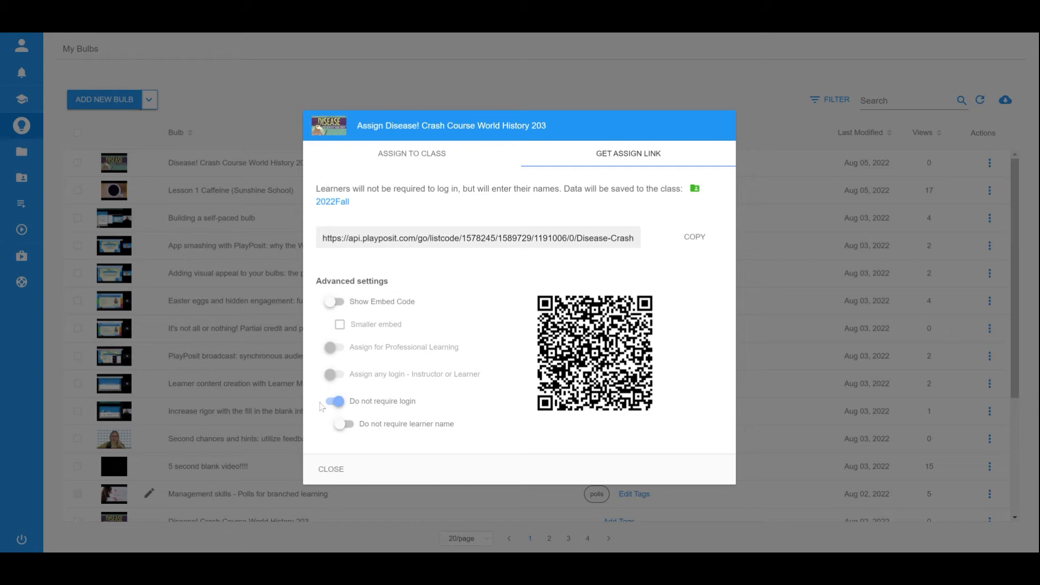
- Stop asking learners for their names, copy the assign link, and close the assignment window
left_click(343, 425)
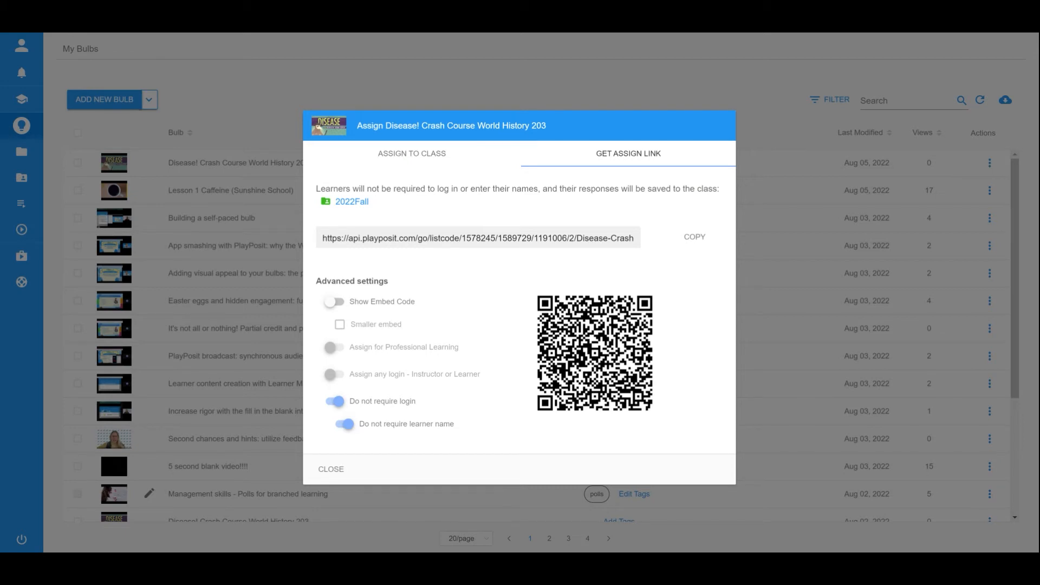
left_click(696, 240)
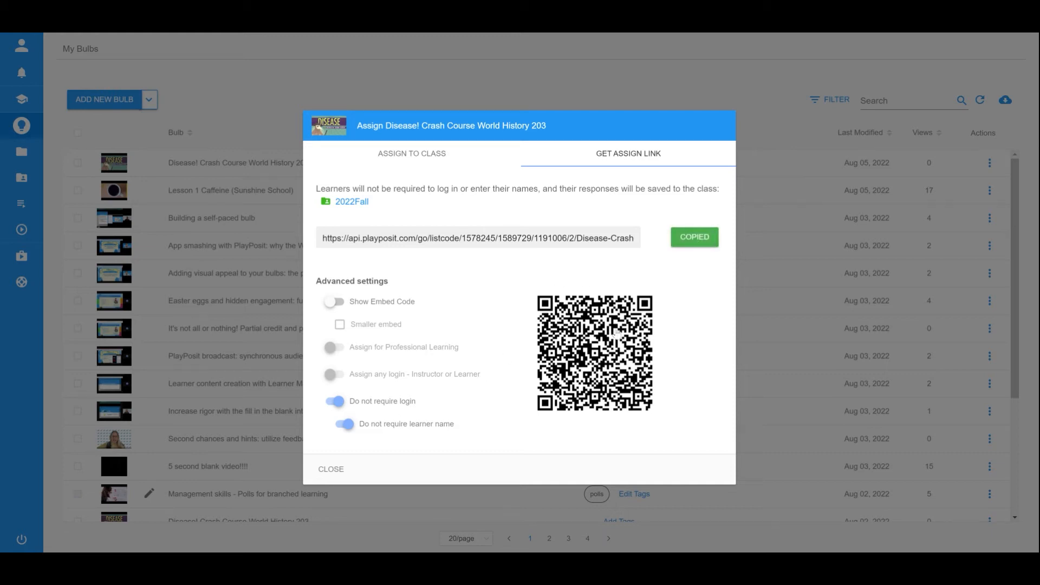
left_click(331, 469)
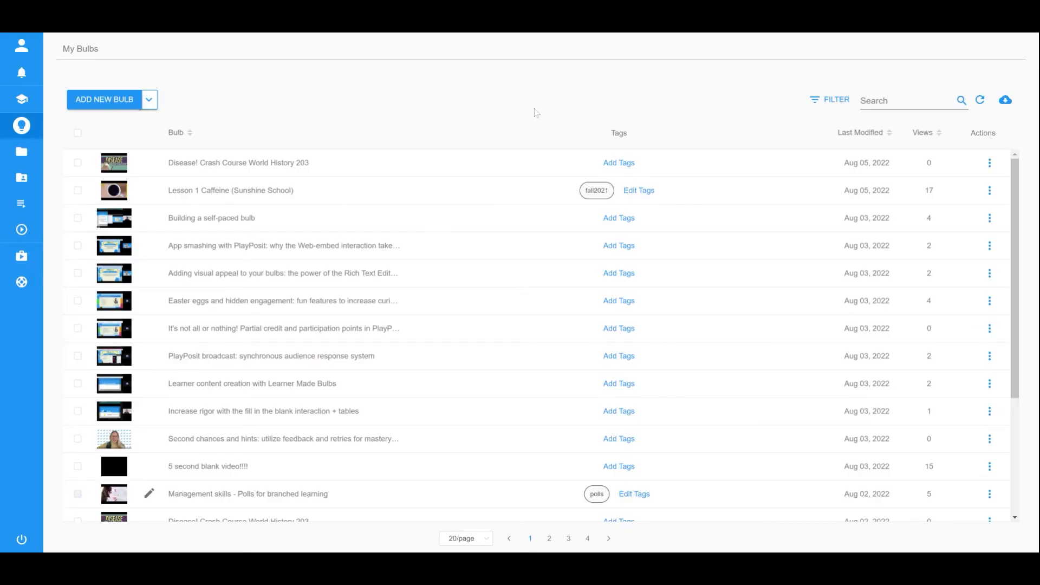
- Assign the Lesson 1 playlist to 2022Fall due 08/26/2022 and show its shareable link
mouse_move(22, 125)
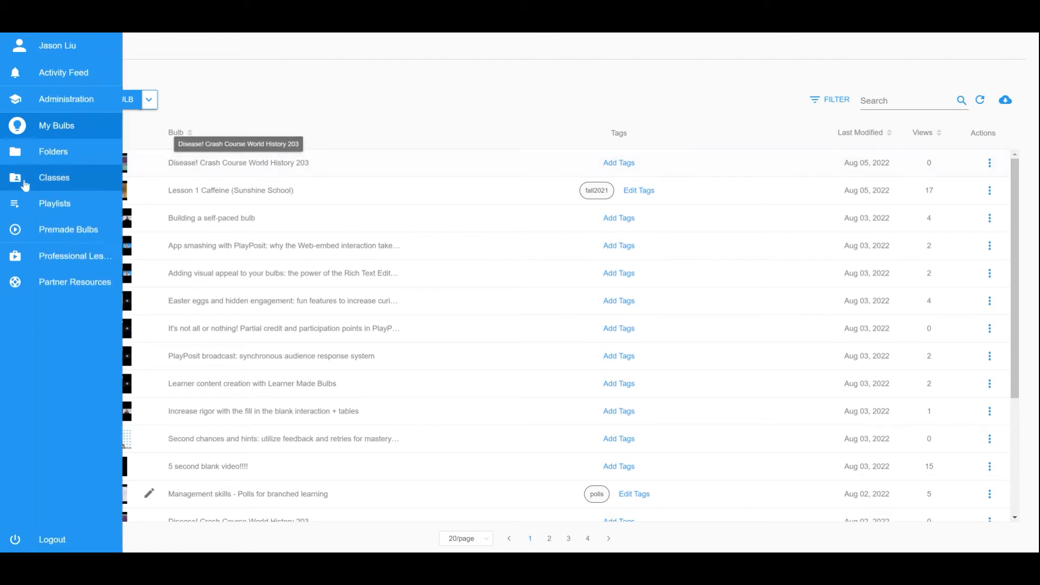
left_click(37, 204)
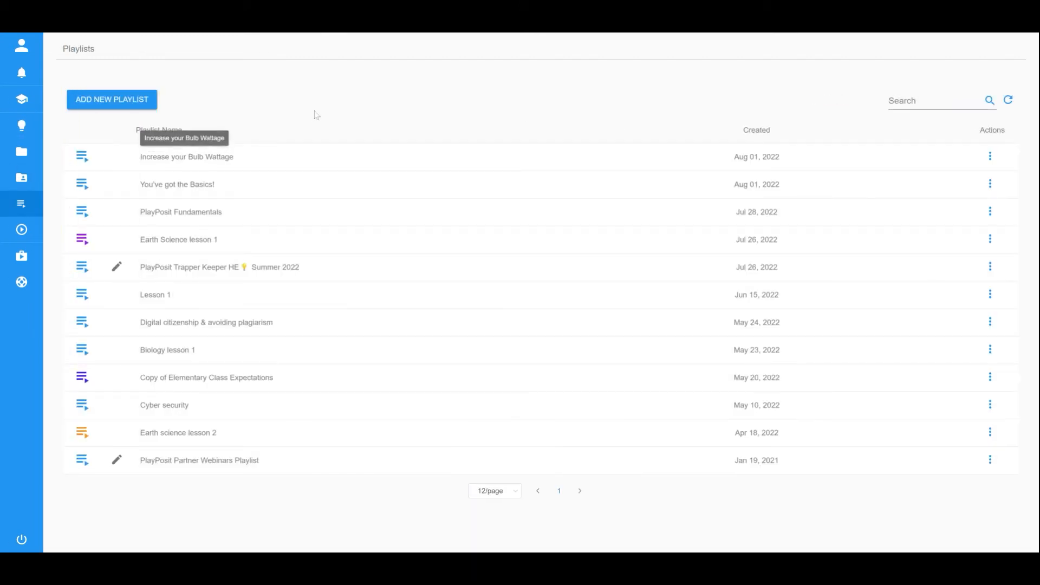
left_click(83, 301)
left_click(129, 283)
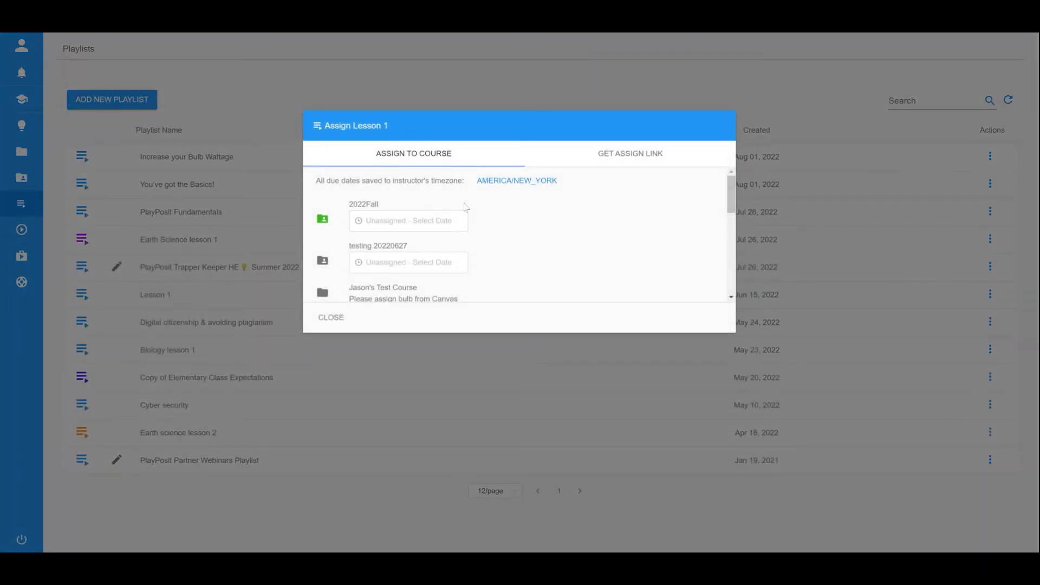
left_click(441, 219)
left_click(483, 375)
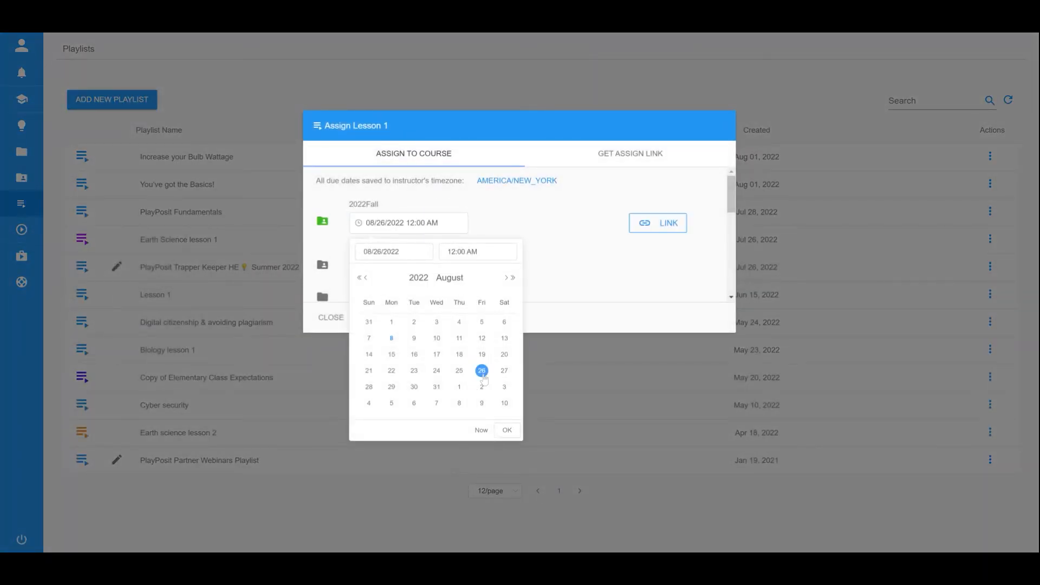
left_click(664, 223)
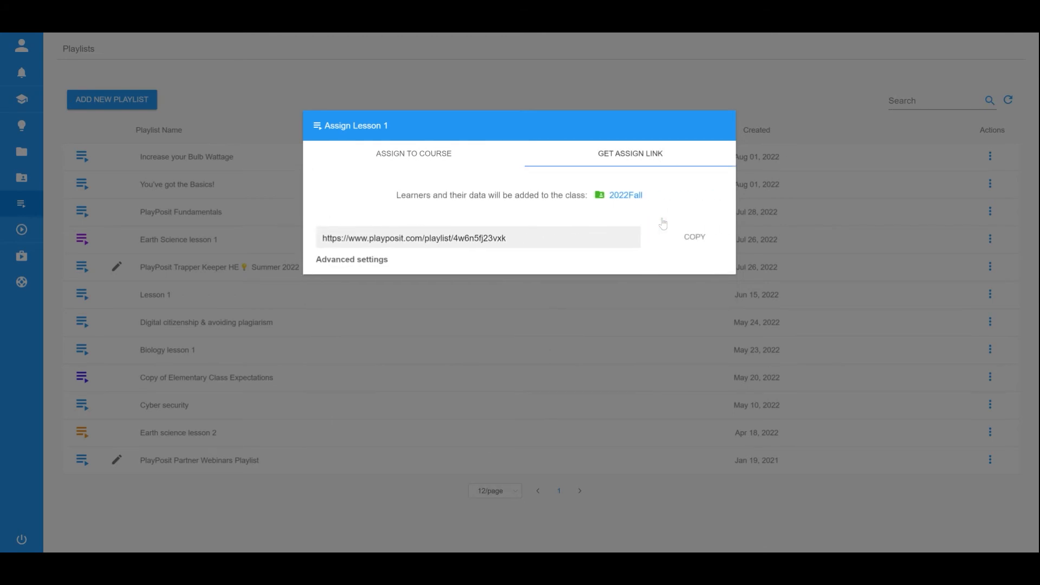
- Expand the playlist link's advanced settings and toggle the embed code on and off
left_click(337, 268)
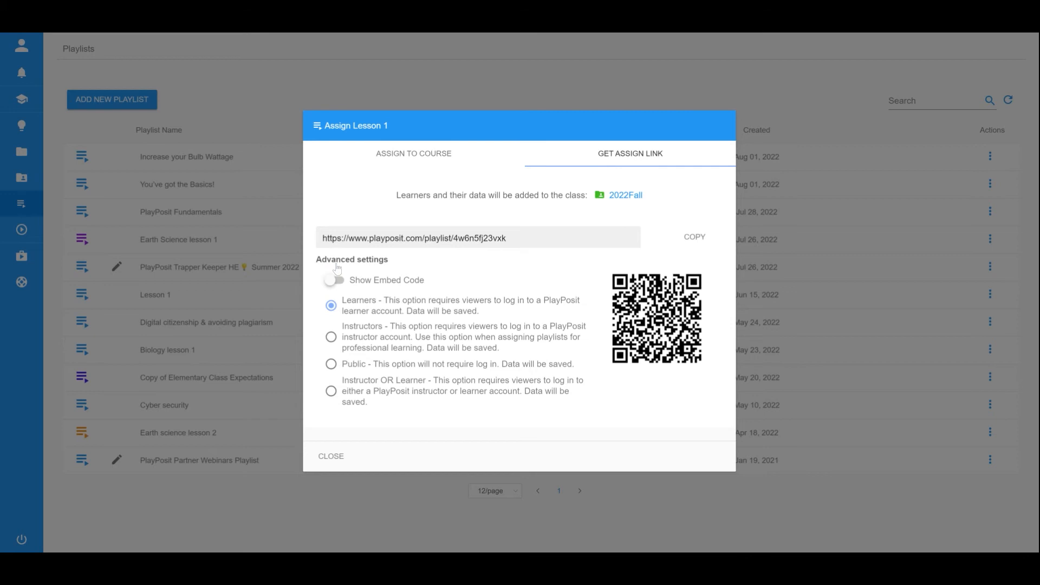
left_click(335, 281)
left_click(335, 281)
- Try the access options, settle on Instructor OR Learner login, and close the window
left_click(331, 338)
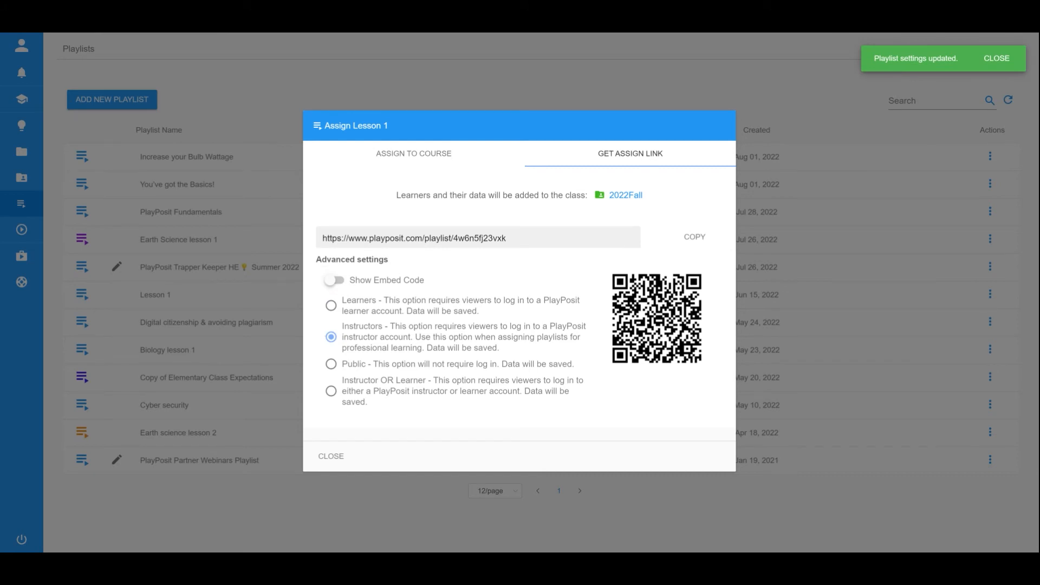
left_click(331, 364)
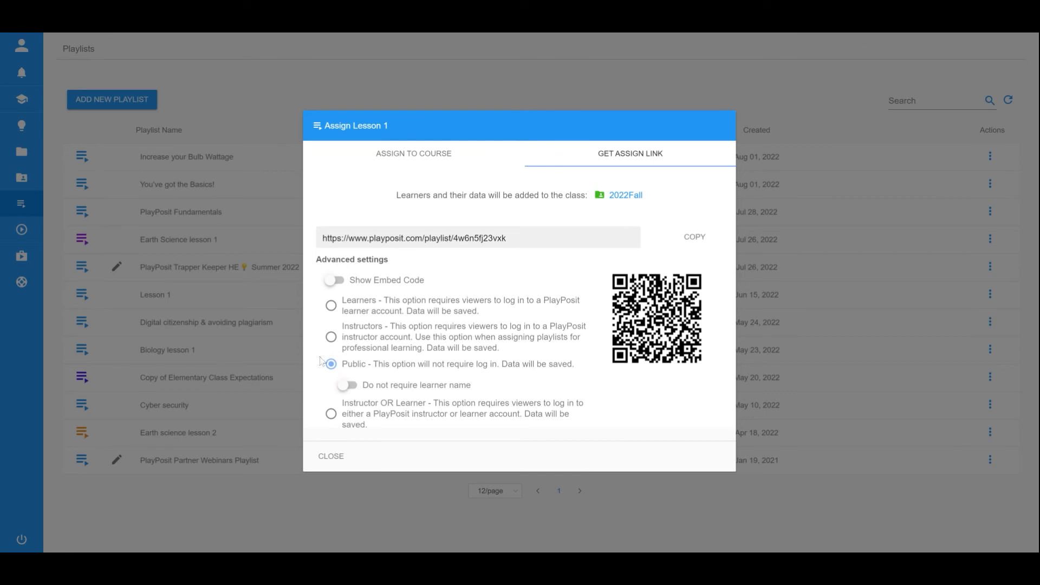
left_click(345, 384)
left_click(330, 413)
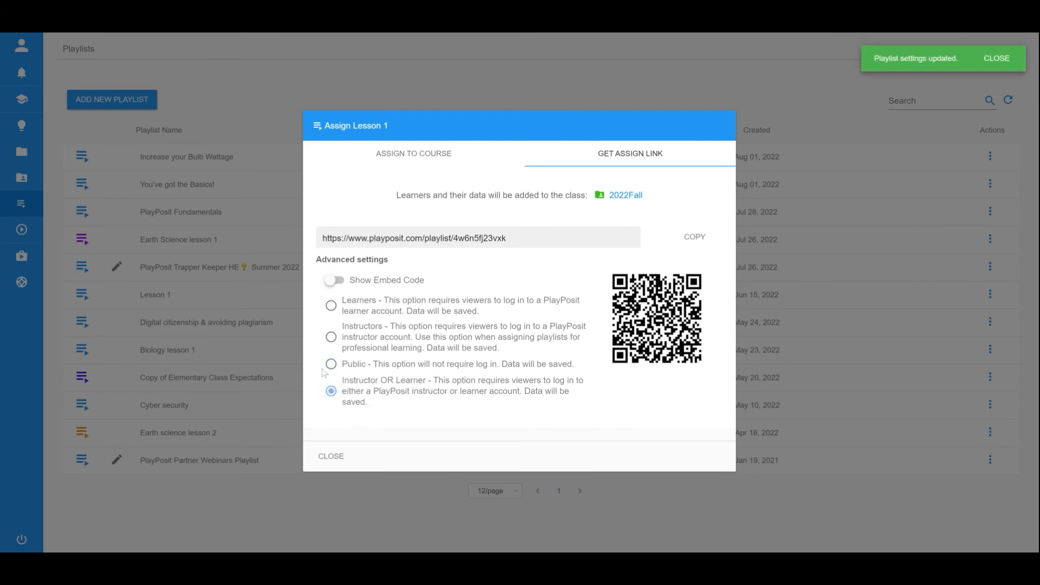
left_click(328, 455)
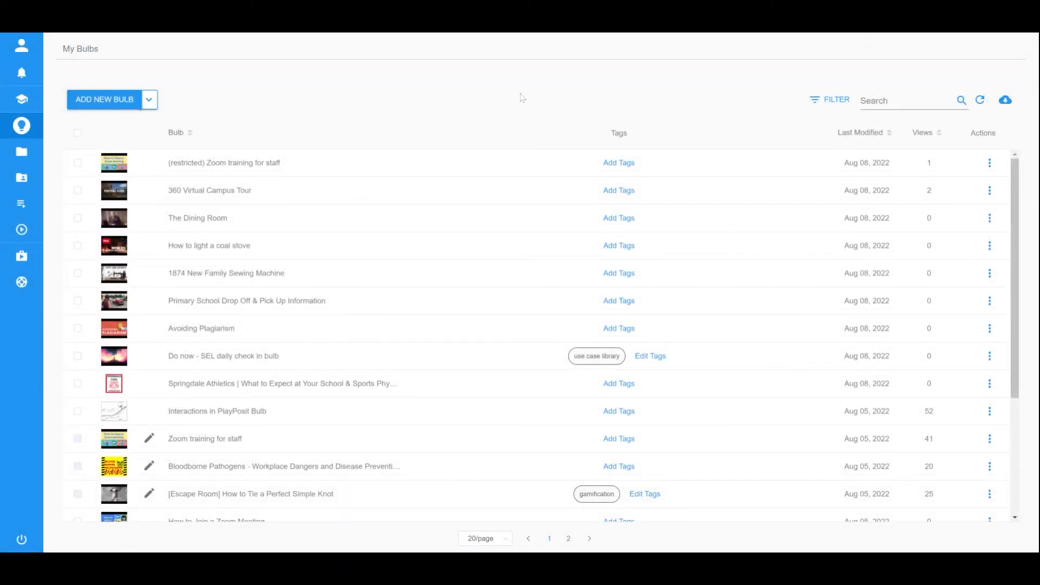
- Open the PlayPosit Introduction gradebook and view results for Interactions in PlayPosit Bulb
mouse_move(42, 140)
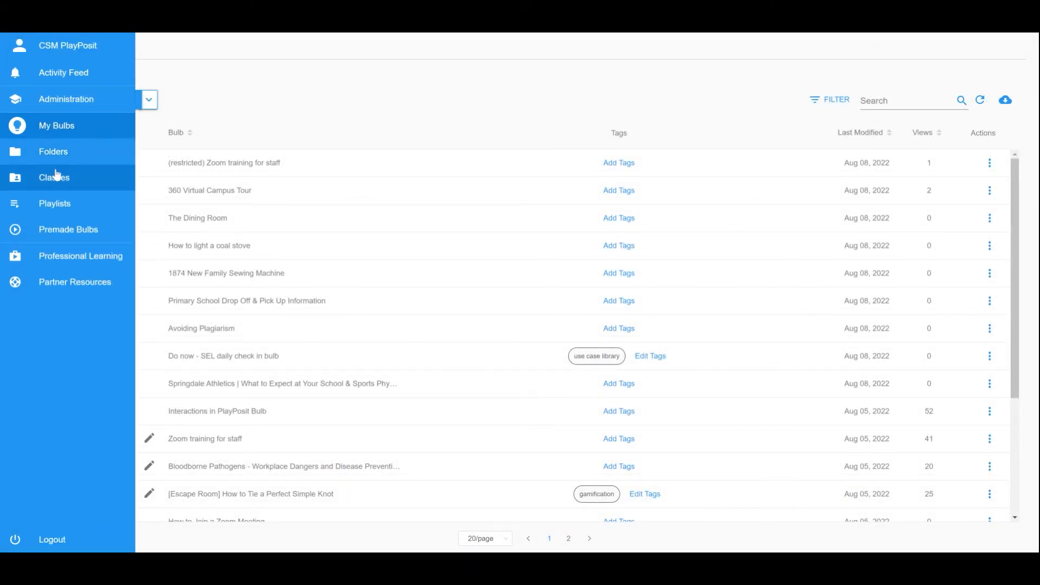
left_click(82, 179)
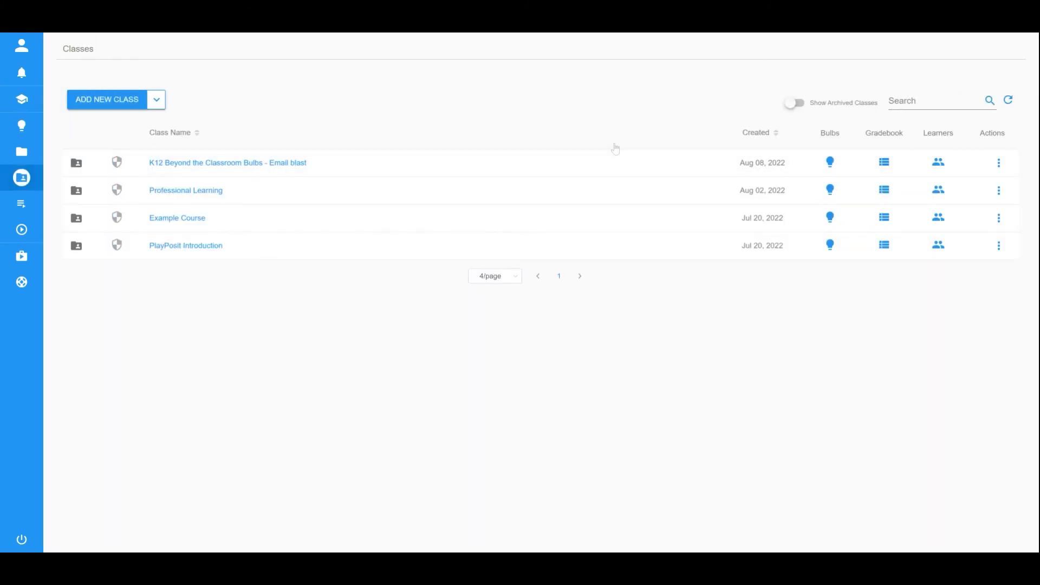
left_click(884, 245)
scroll(672, 275, "down", 1)
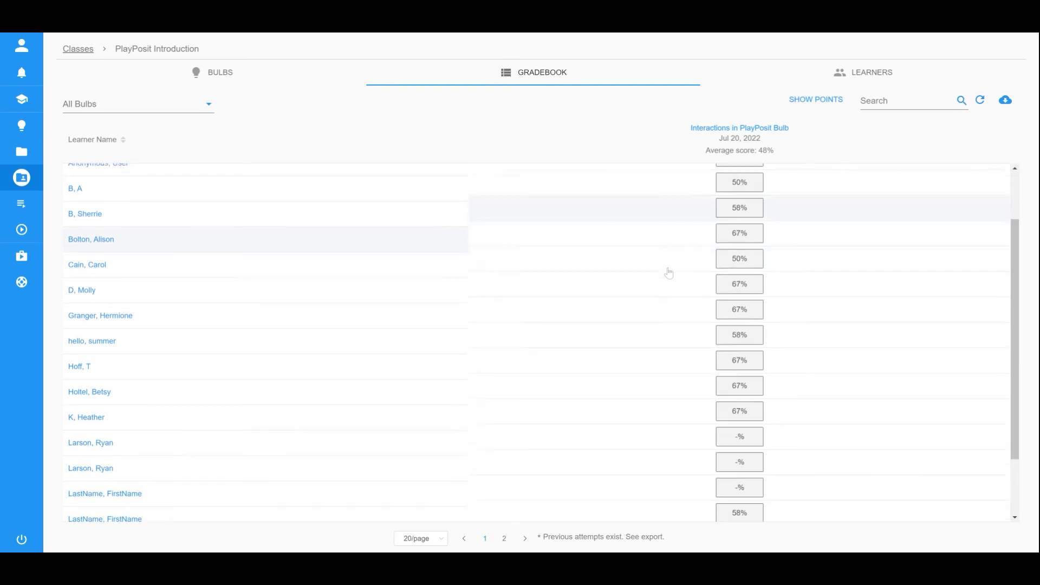
scroll(669, 273, "down", 3)
scroll(668, 272, "up", 5)
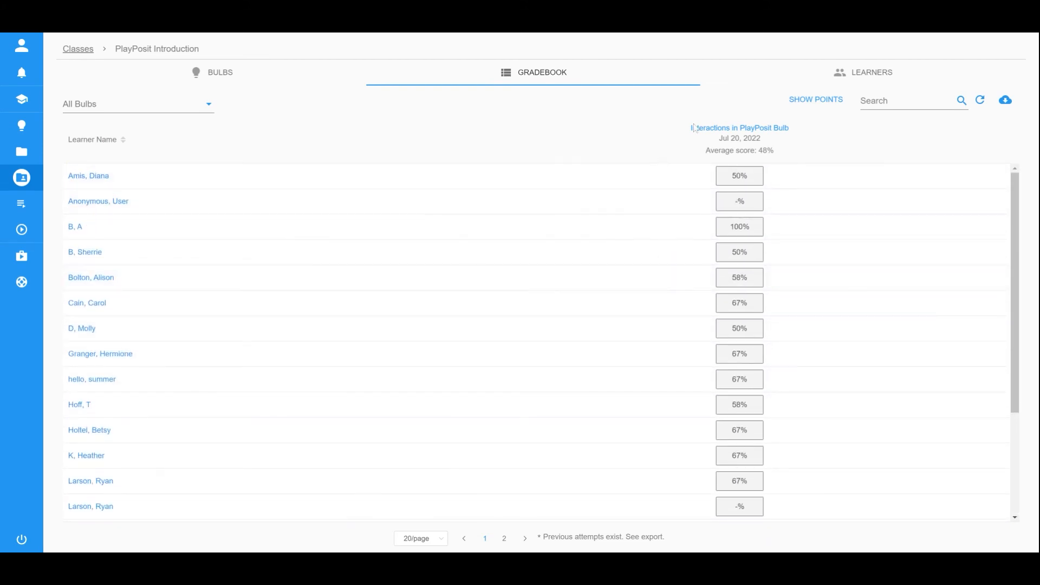
left_click(736, 128)
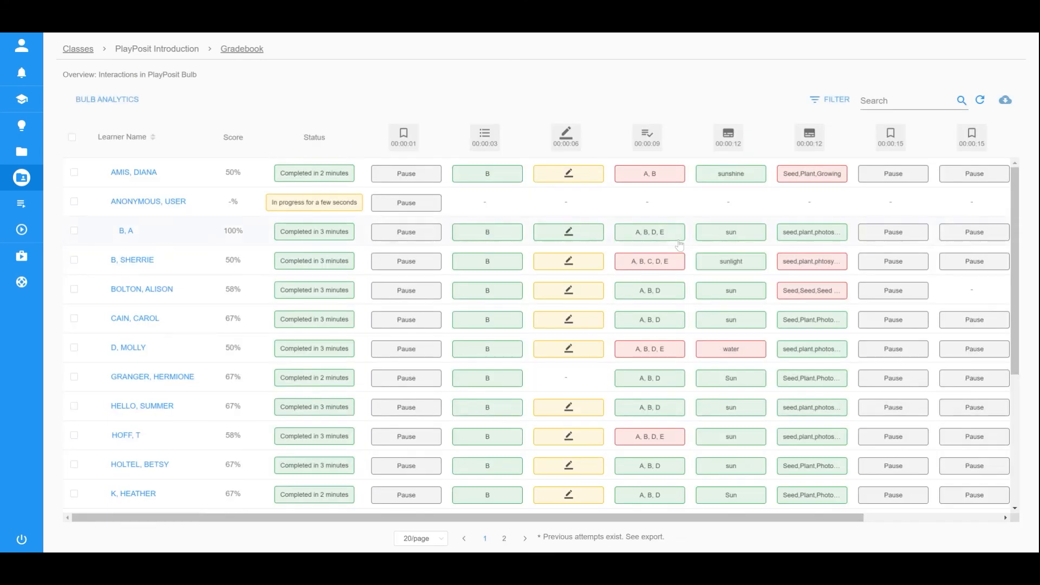
- Review the Interactions in PlayPosit Bulb overview, then return to the class gradebook
scroll(685, 248, "down", 4)
scroll(684, 250, "down", 1)
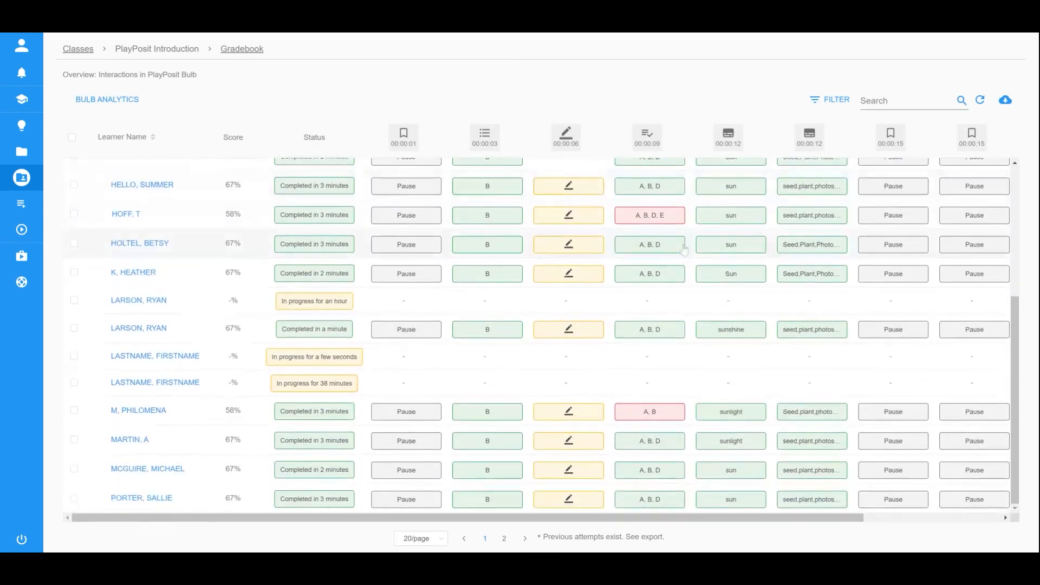
left_click_drag(571, 518, 472, 488)
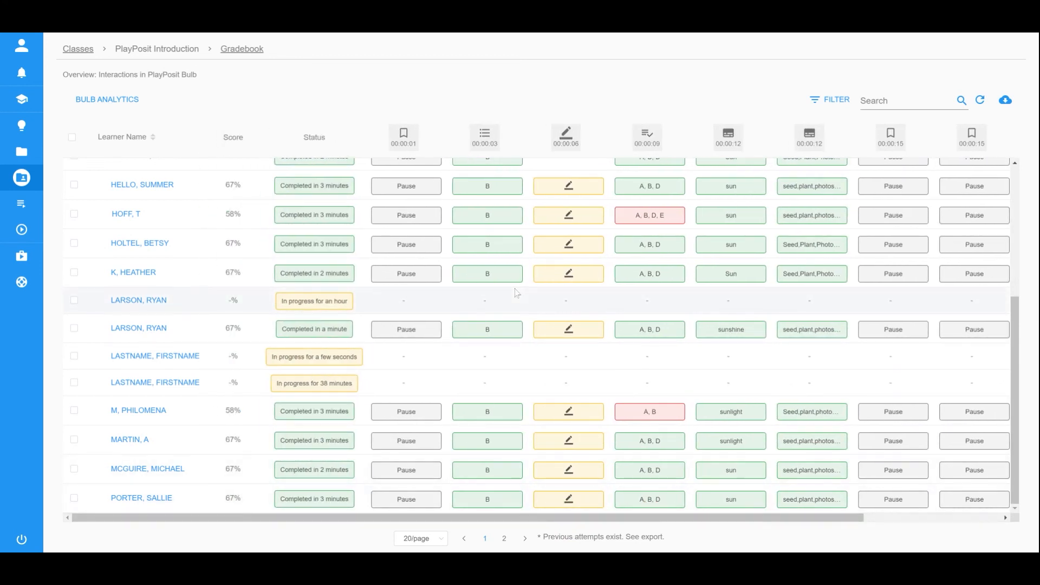
scroll(303, 301, "up", 5)
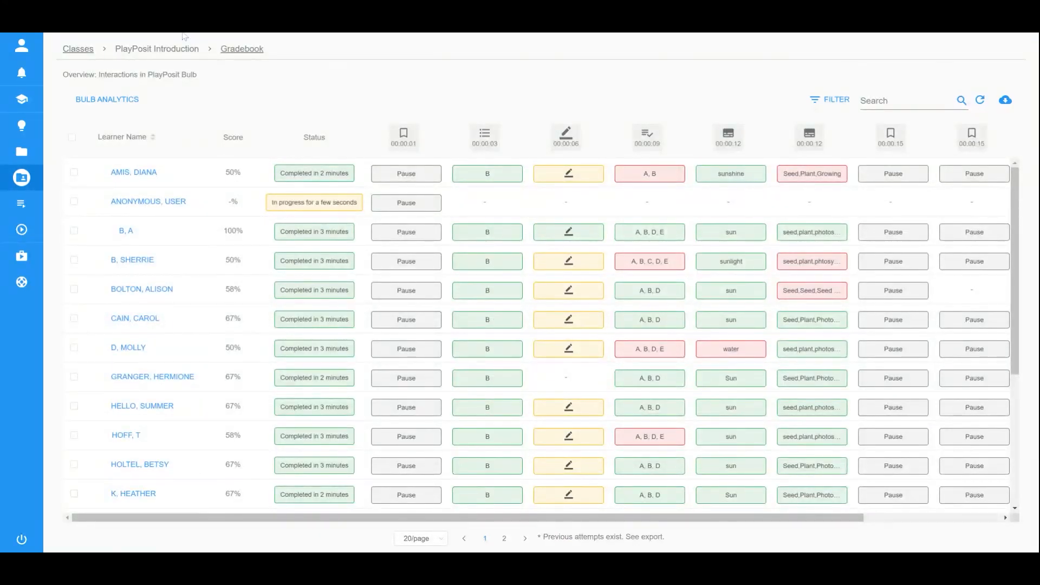
left_click(242, 49)
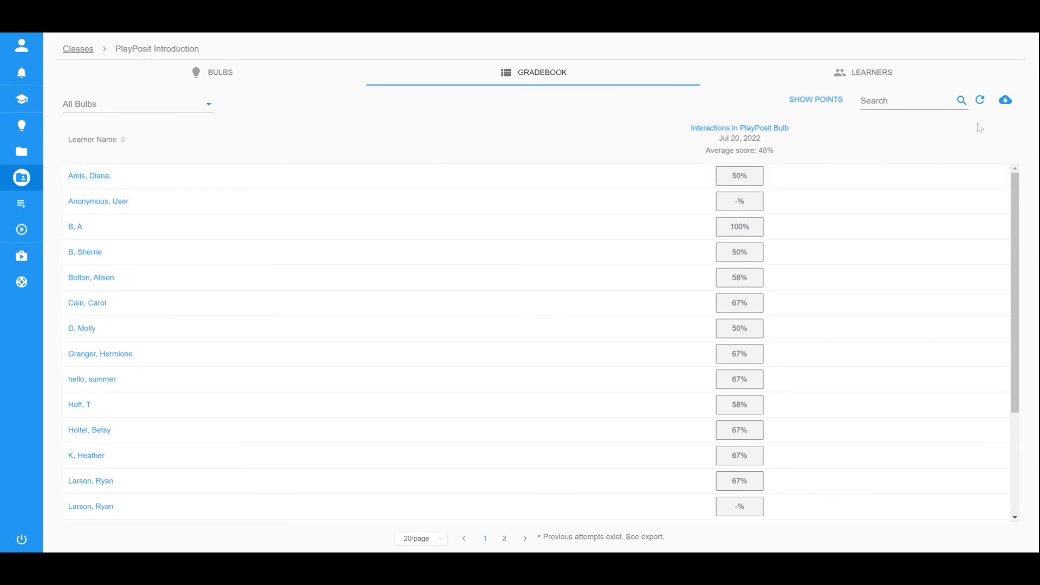
- Export the PlayPosit Introduction gradebook data to CSV and dismiss the confirmation
left_click(1005, 102)
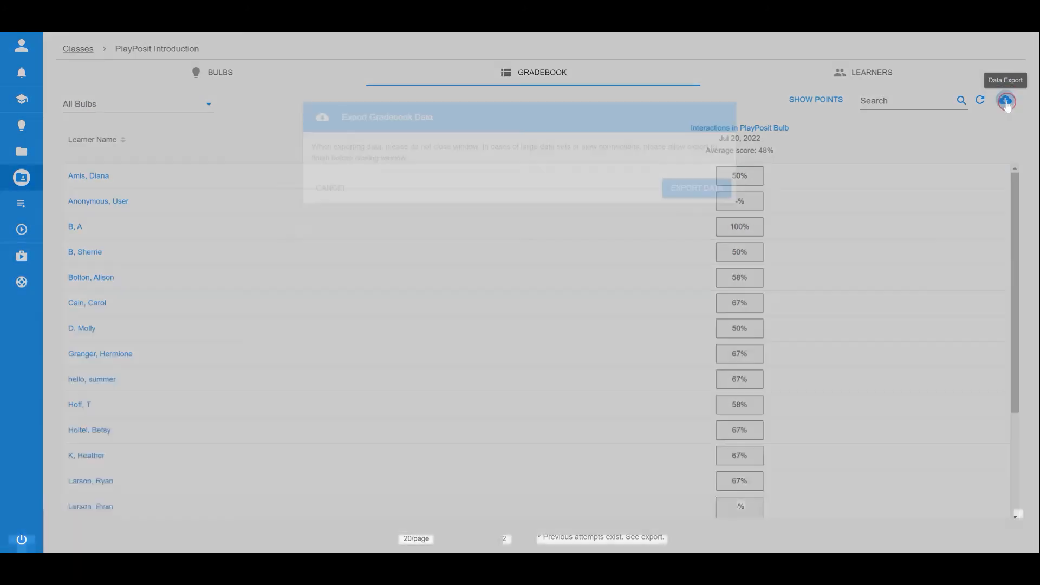
left_click(696, 196)
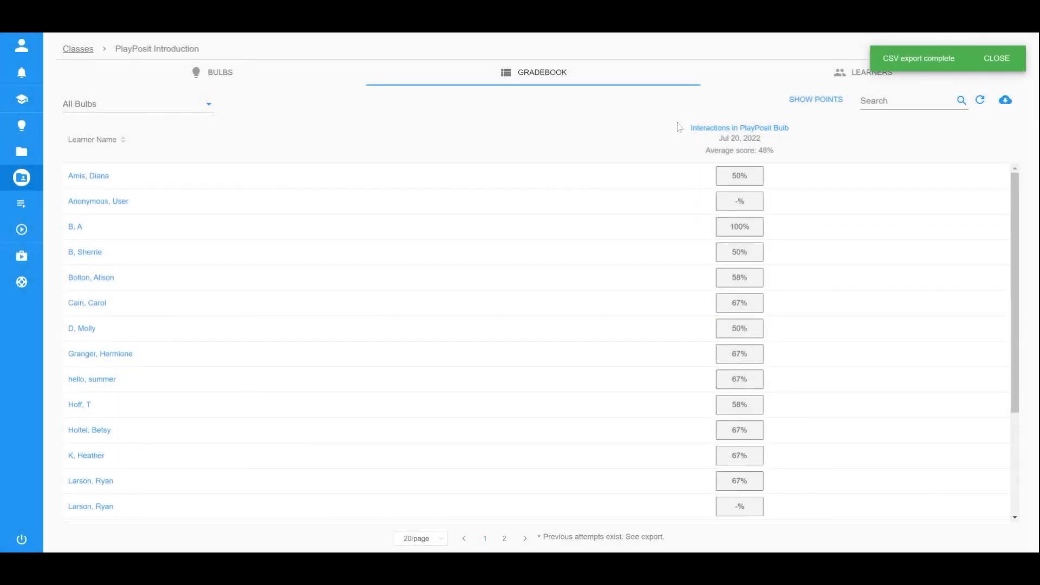
left_click(986, 59)
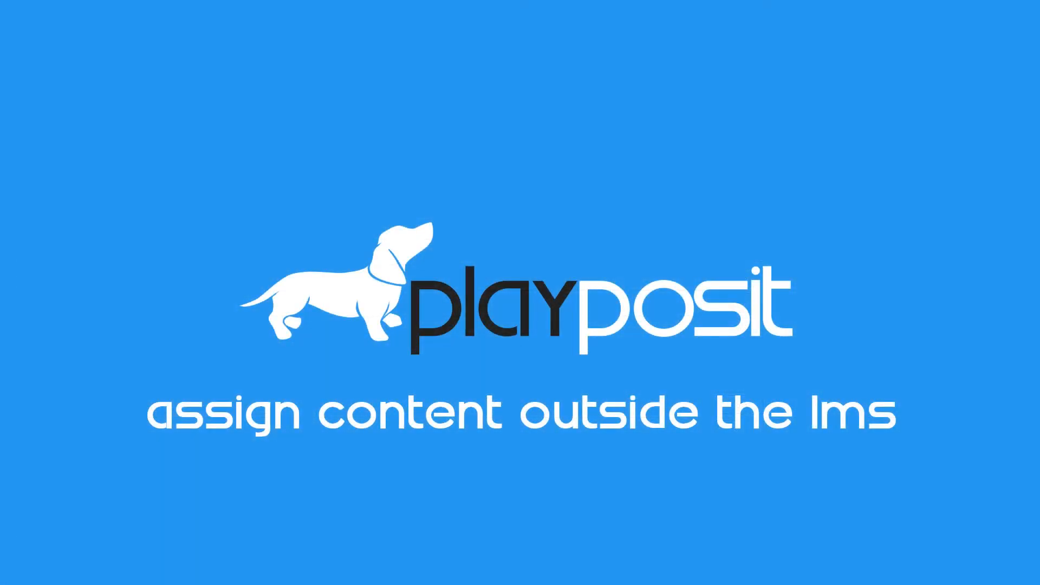